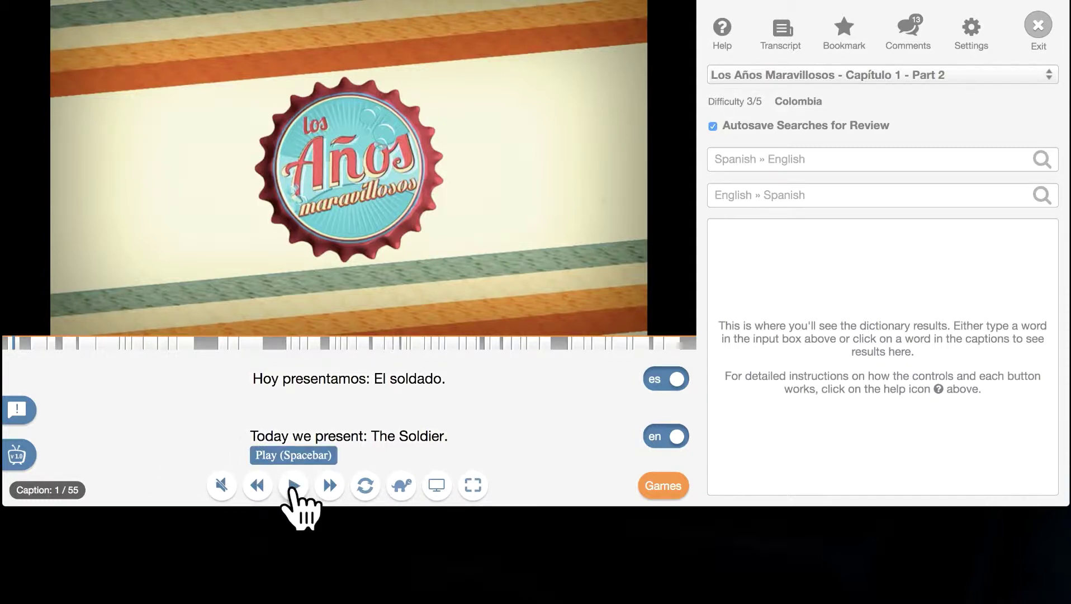
# Start playing the Los Años Maravillosos episode with bilingual captions from the beginning
pyautogui.click(295, 488)
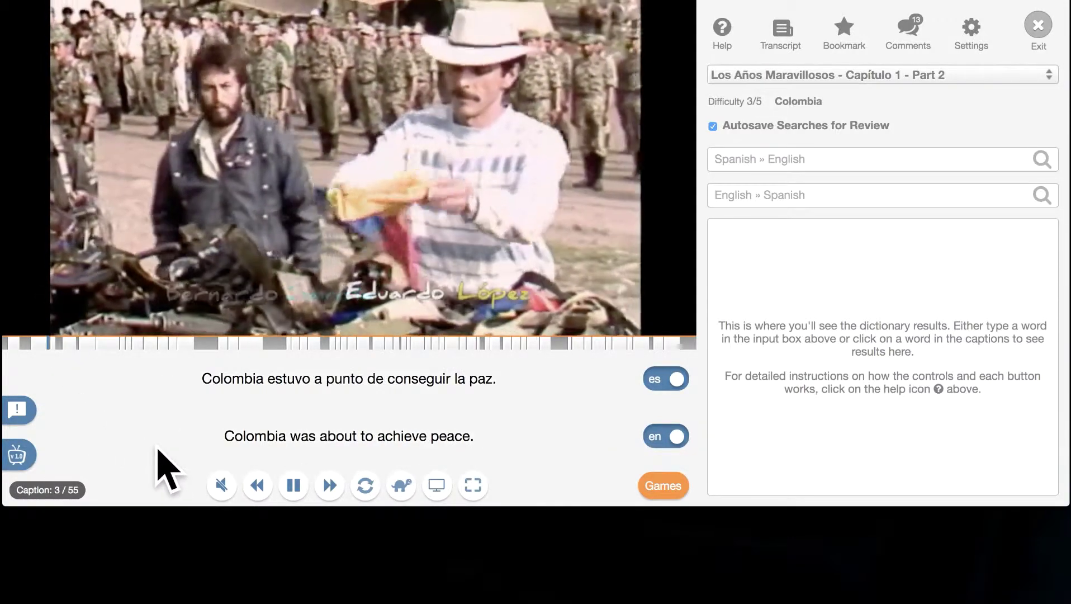
# Pause, seek along the timeline to captions 8, 10 and 13, then resume playback
pyautogui.click(294, 486)
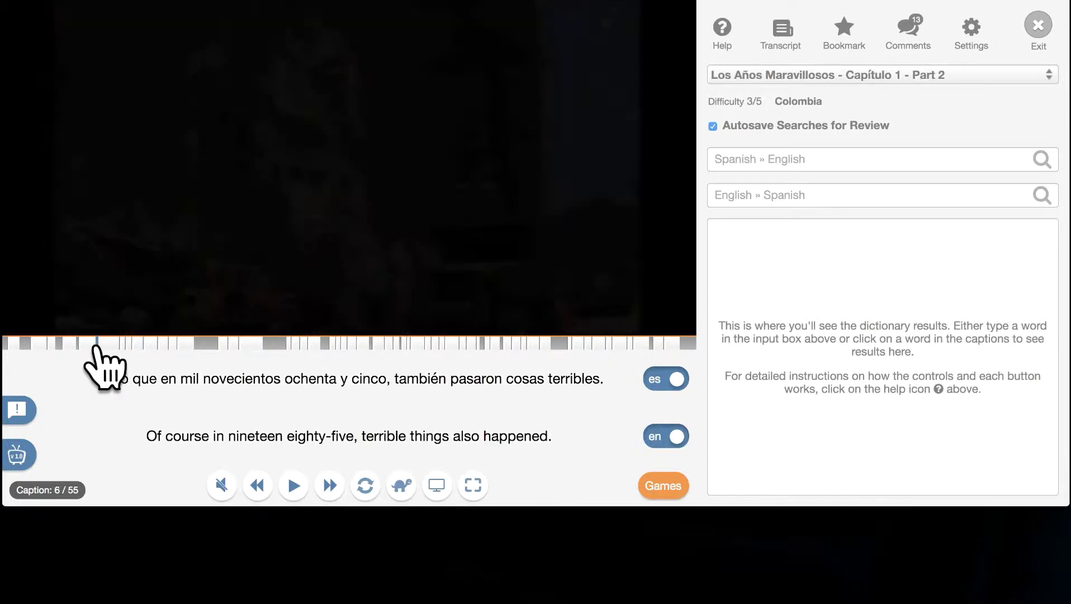
pyautogui.click(125, 343)
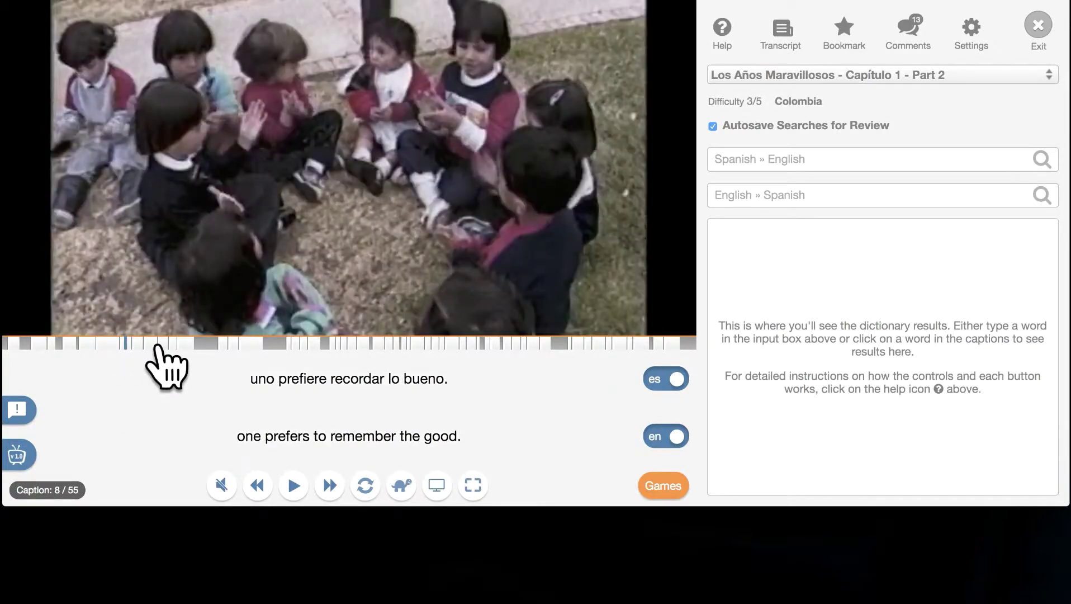
pyautogui.click(145, 343)
pyautogui.click(178, 343)
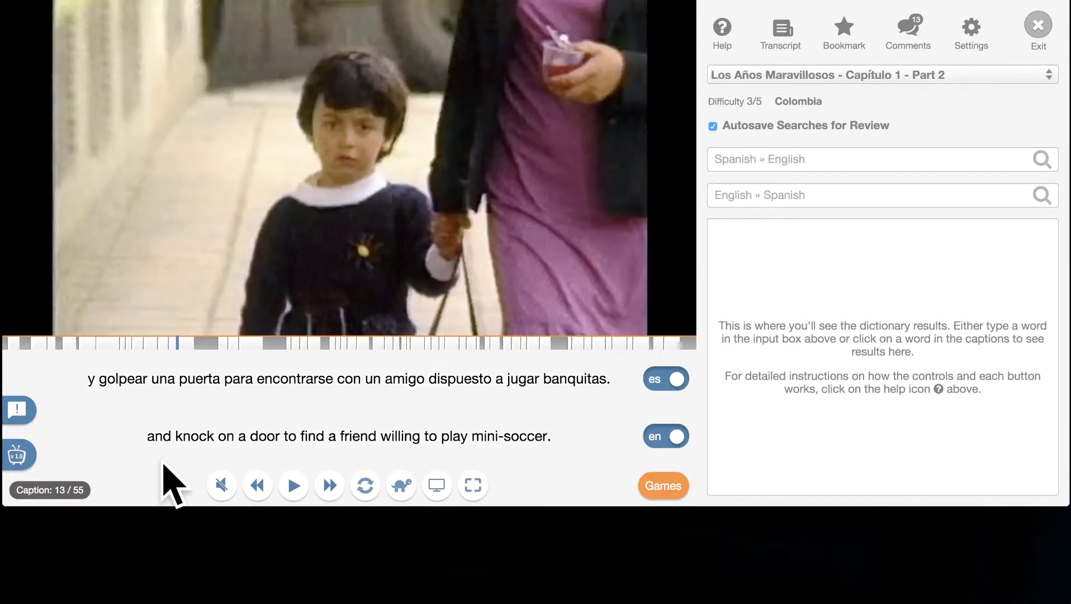
pyautogui.click(293, 490)
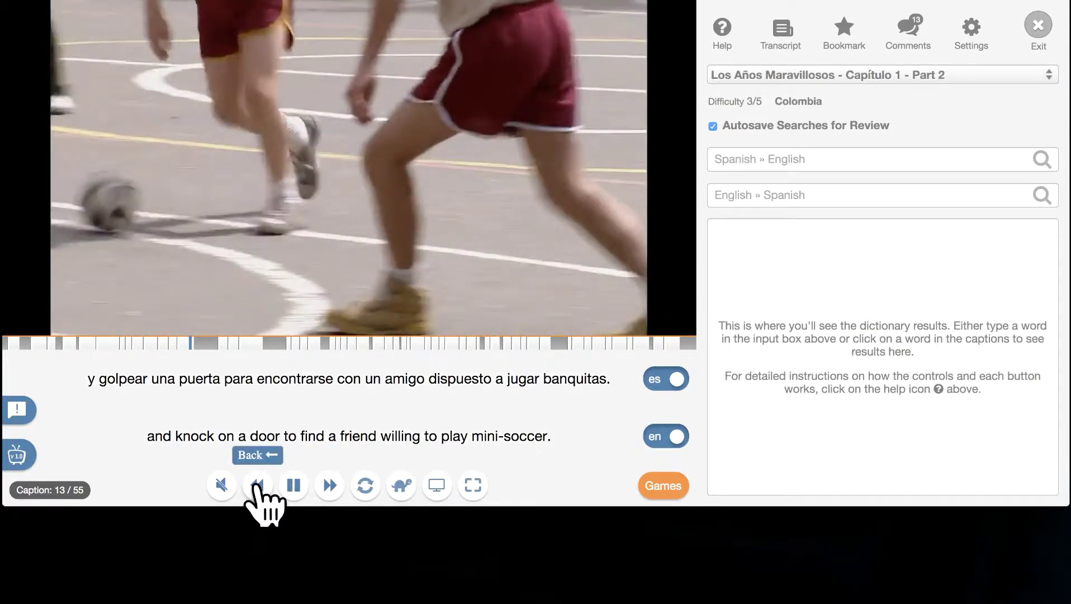
# Step back four captions to rewind the episode to caption 9
pyautogui.click(257, 485)
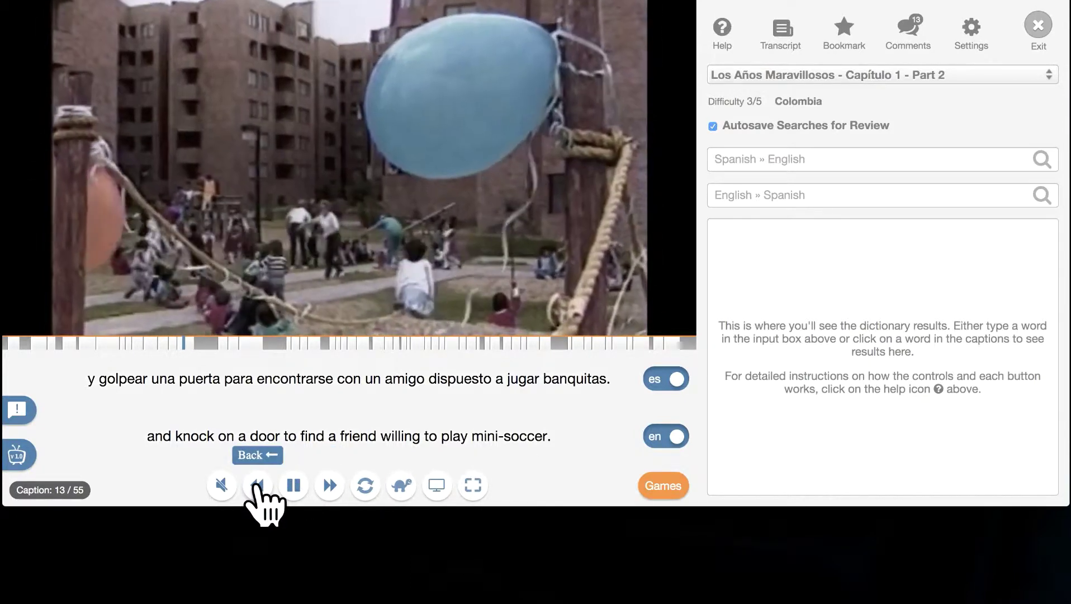
pyautogui.click(257, 485)
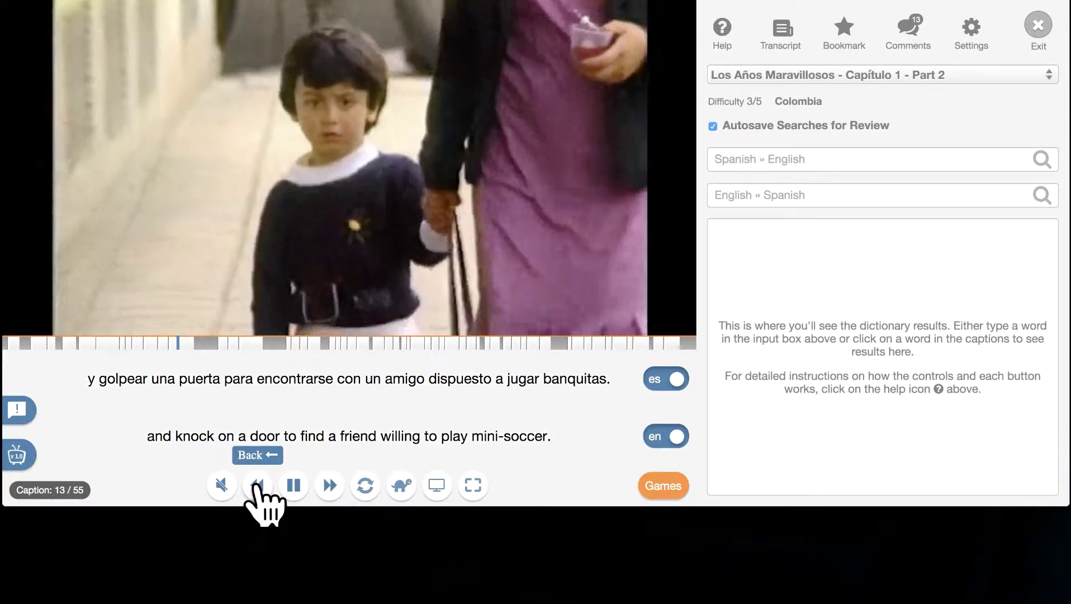
pyautogui.click(257, 486)
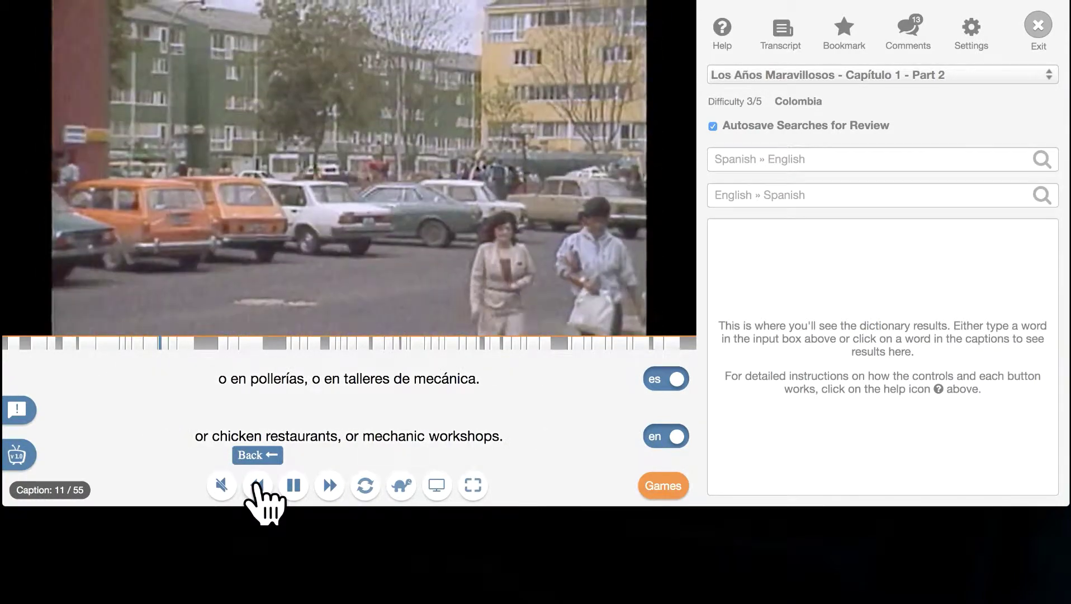
pyautogui.click(257, 485)
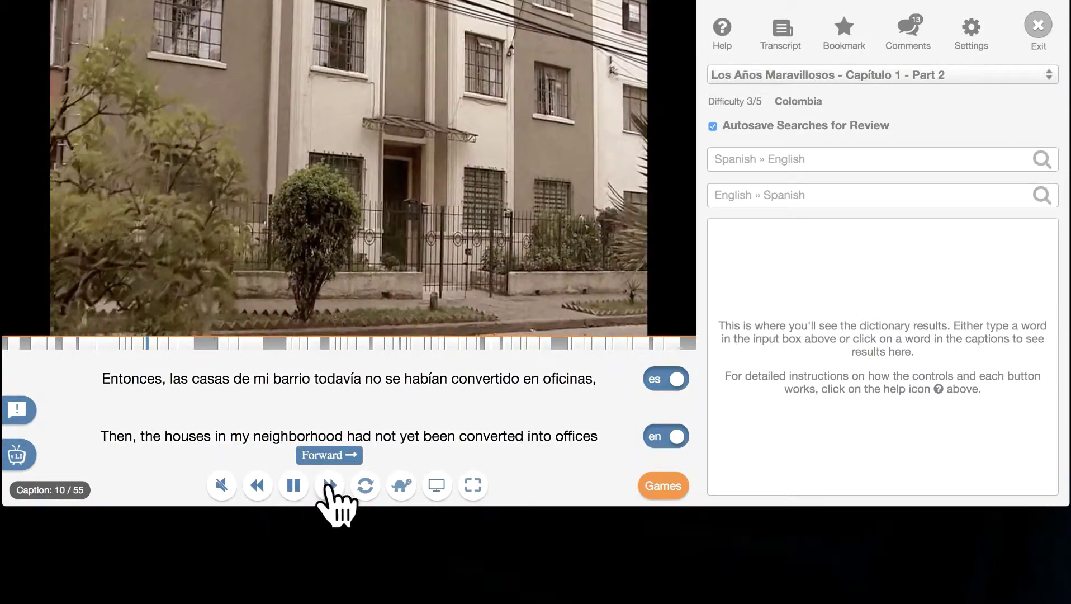
# Step forward caption by caption through captions 13 and 14 until caption 15 plays
pyautogui.click(331, 486)
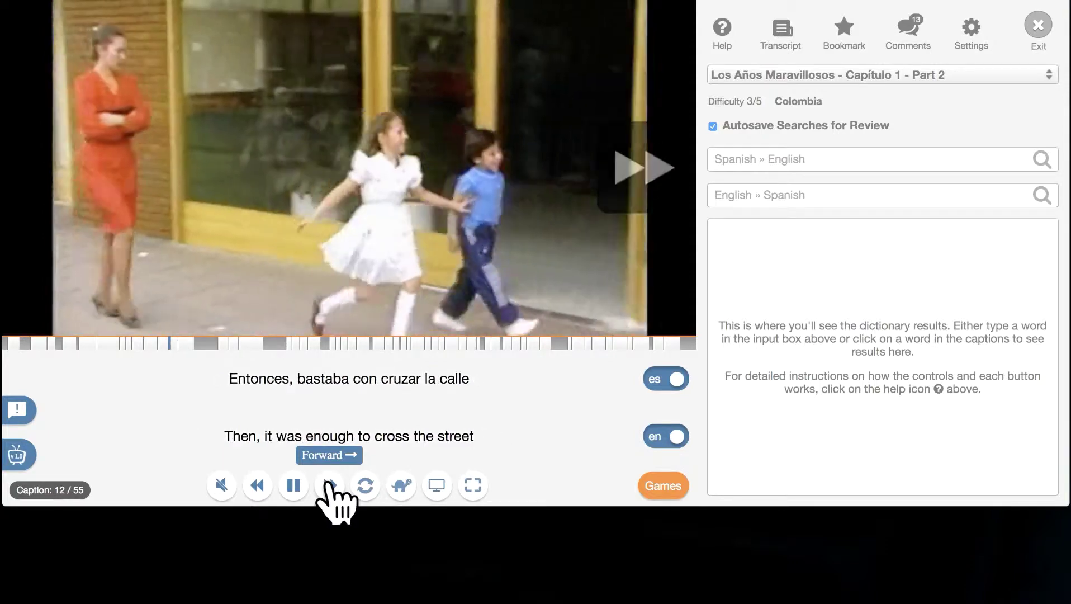
pyautogui.click(332, 485)
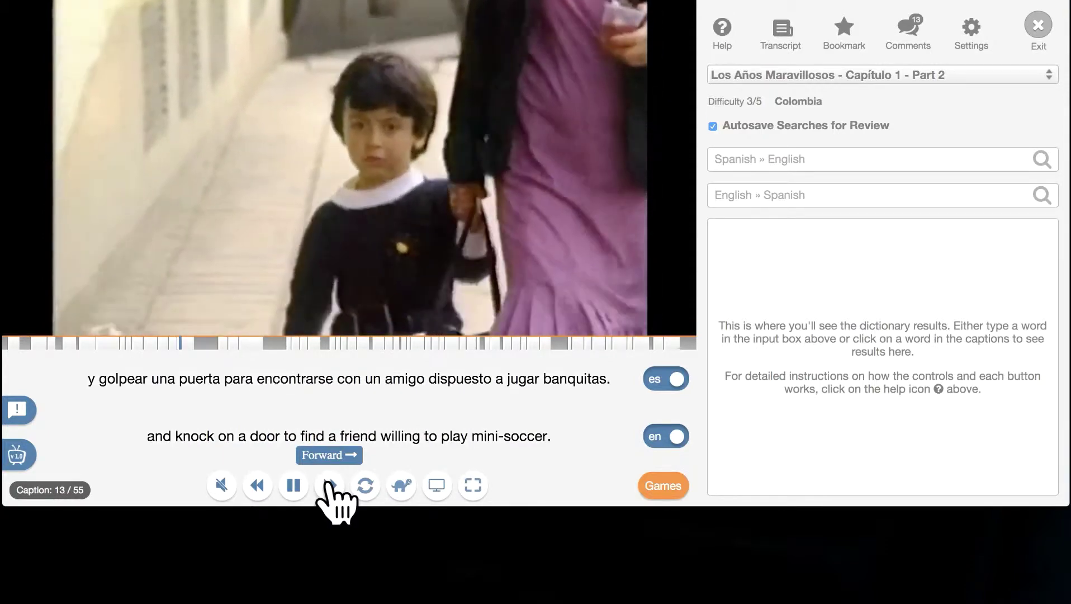
pyautogui.click(332, 486)
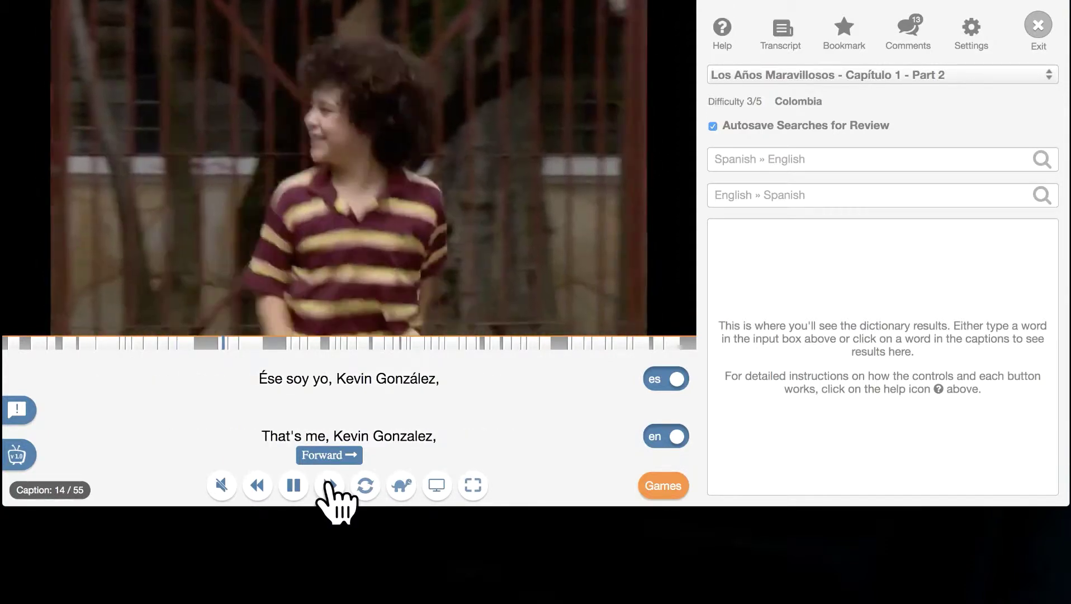
pyautogui.click(332, 486)
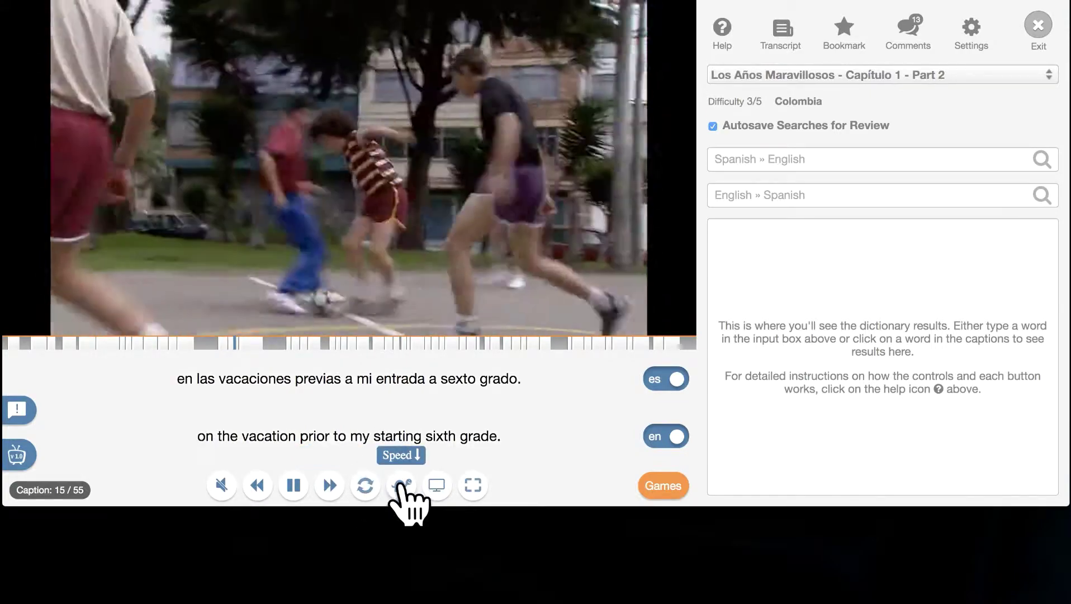
pyautogui.click(402, 485)
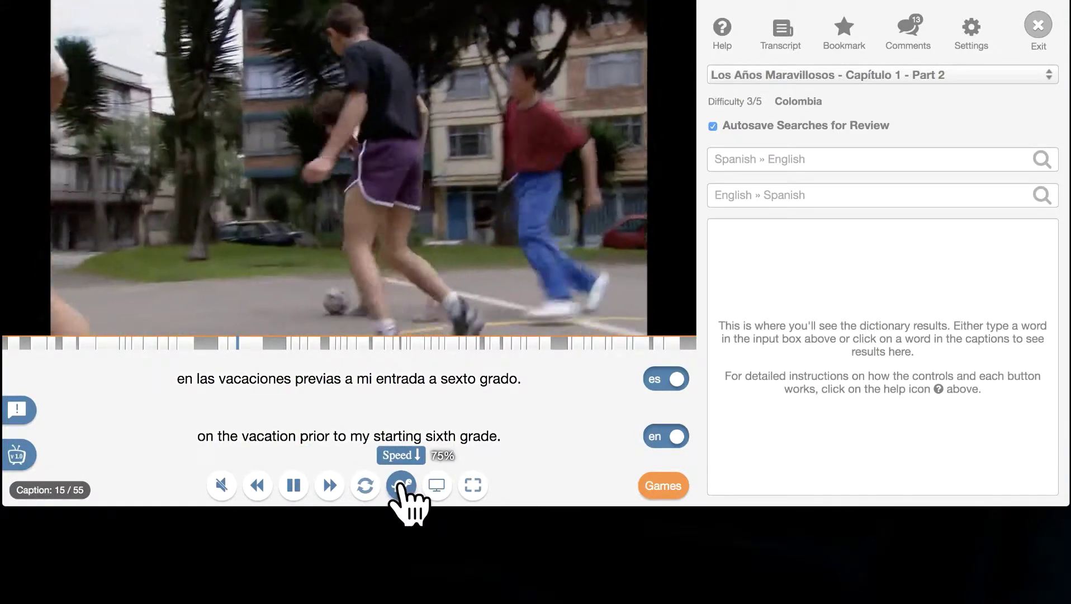
pyautogui.click(401, 485)
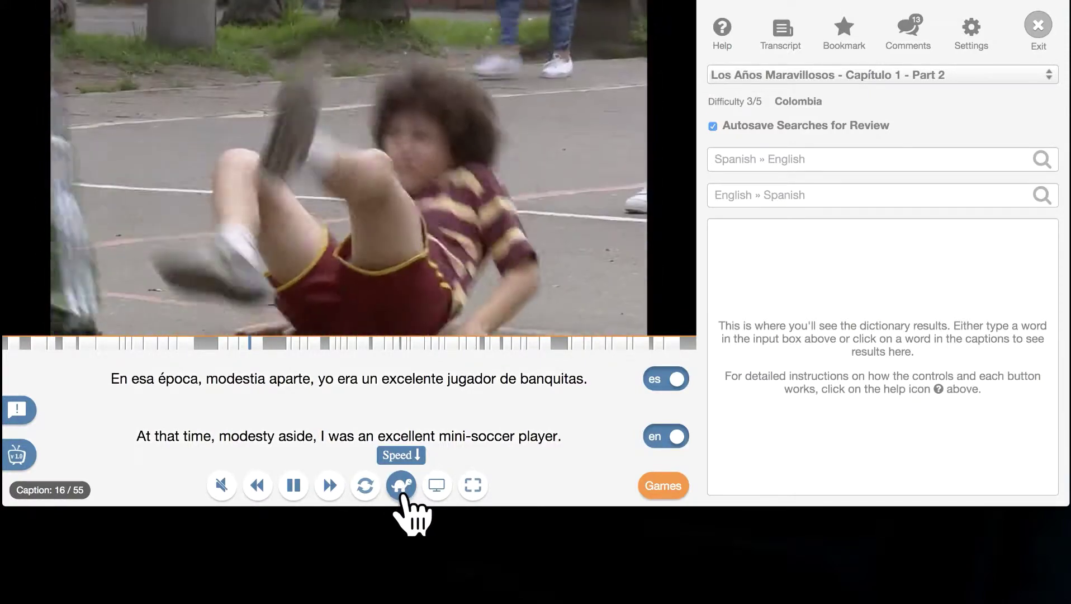
pyautogui.click(403, 496)
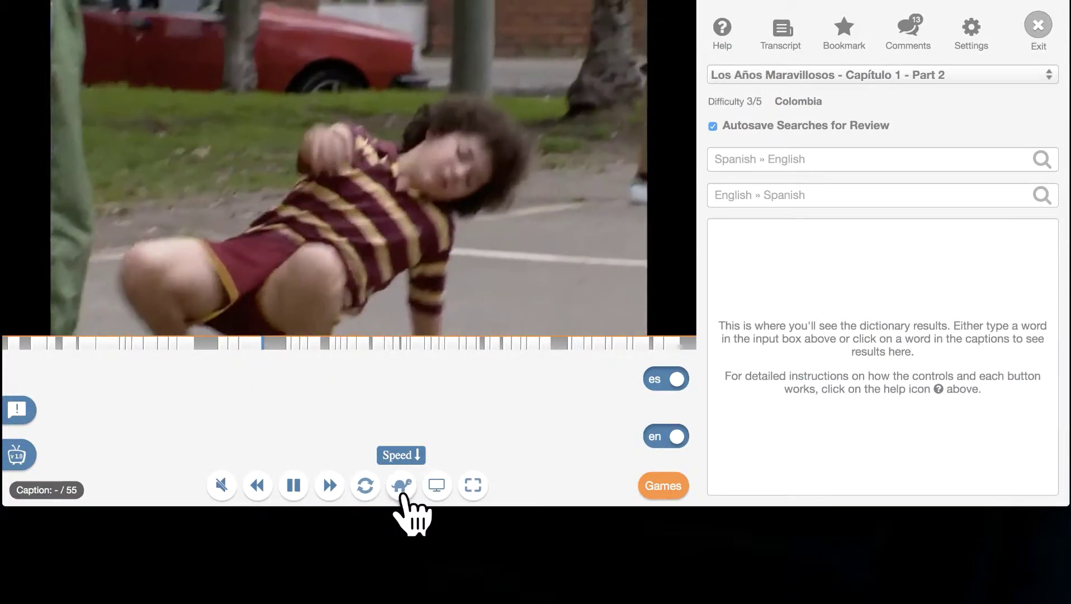
pyautogui.click(366, 486)
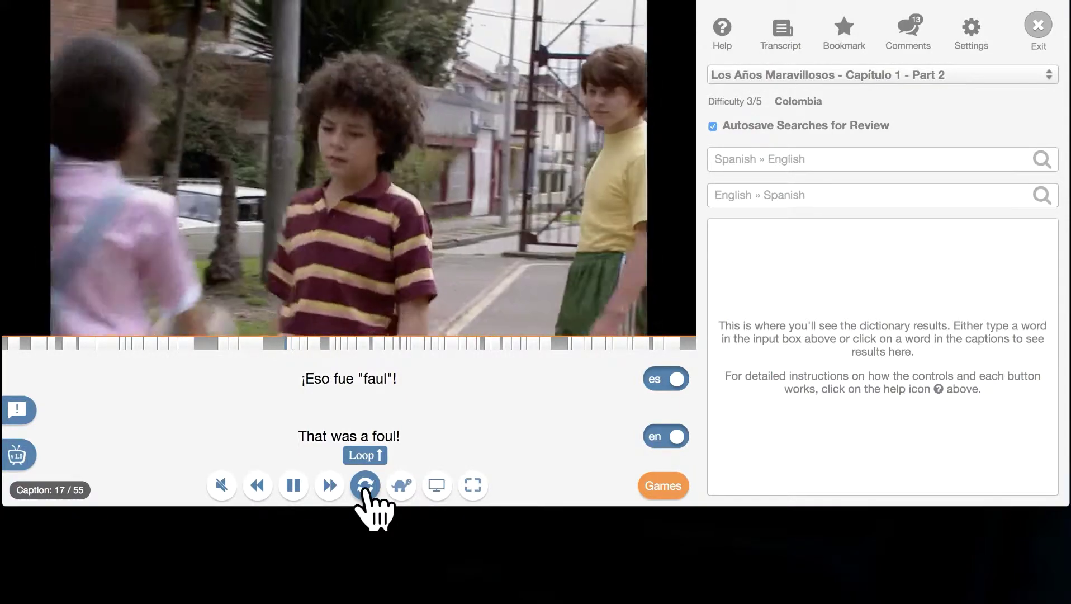
pyautogui.click(366, 486)
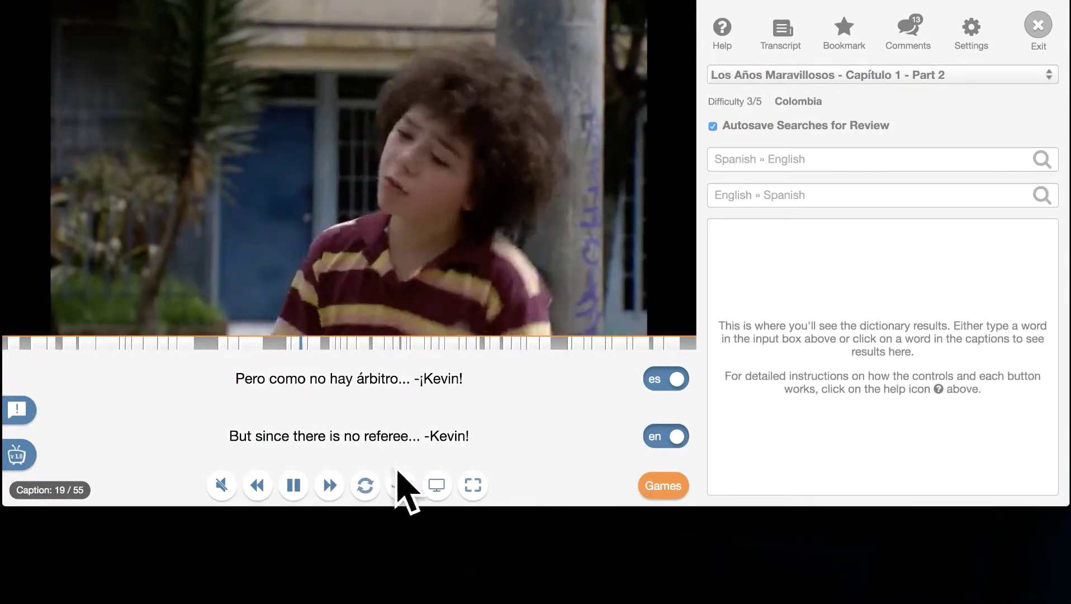
pyautogui.click(401, 487)
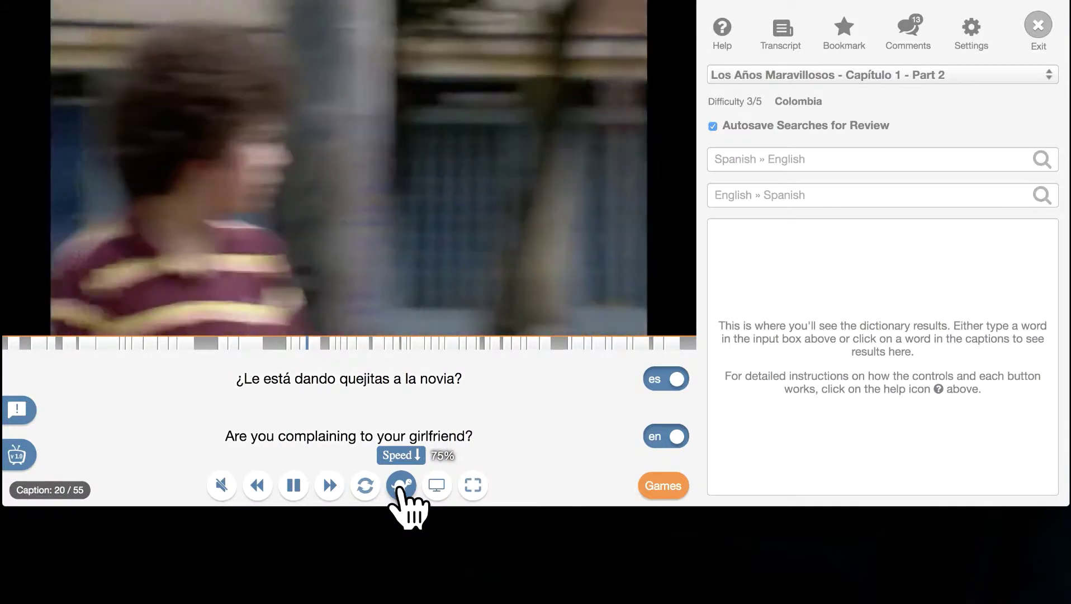
pyautogui.click(366, 487)
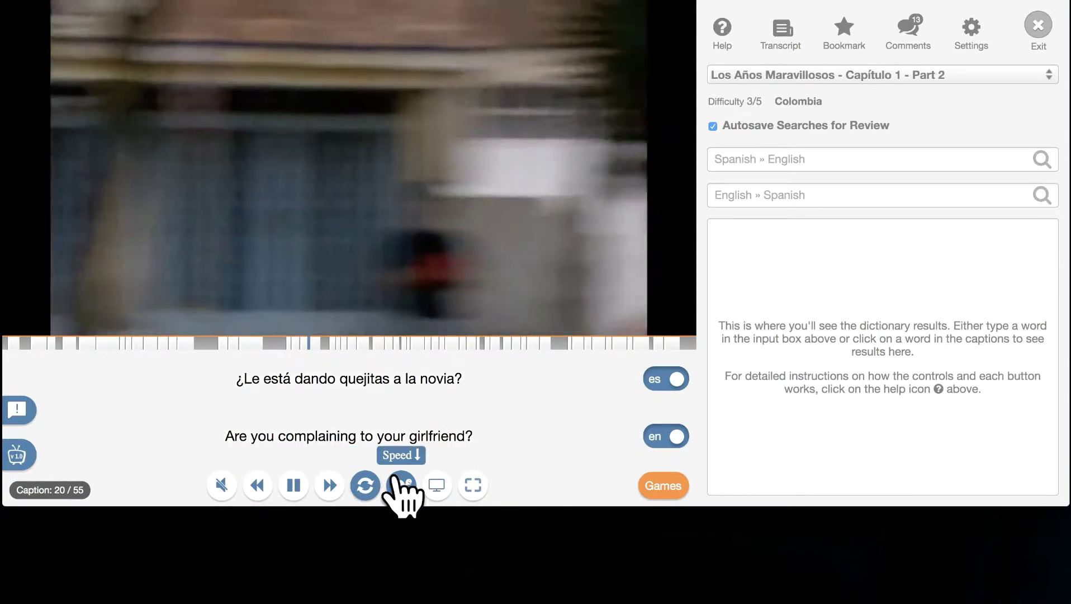
pyautogui.click(369, 494)
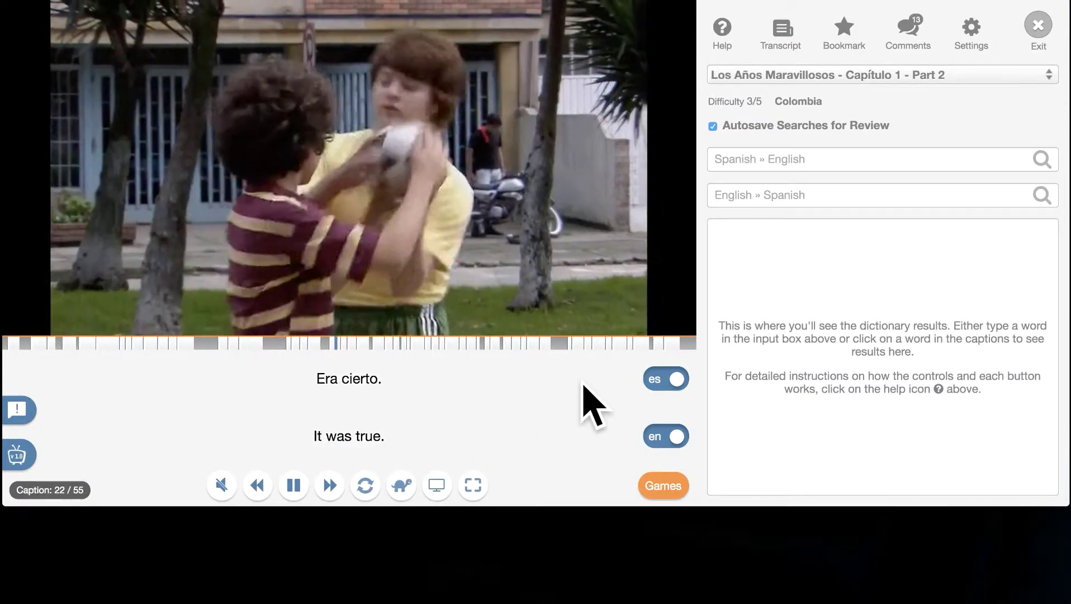
pyautogui.click(655, 382)
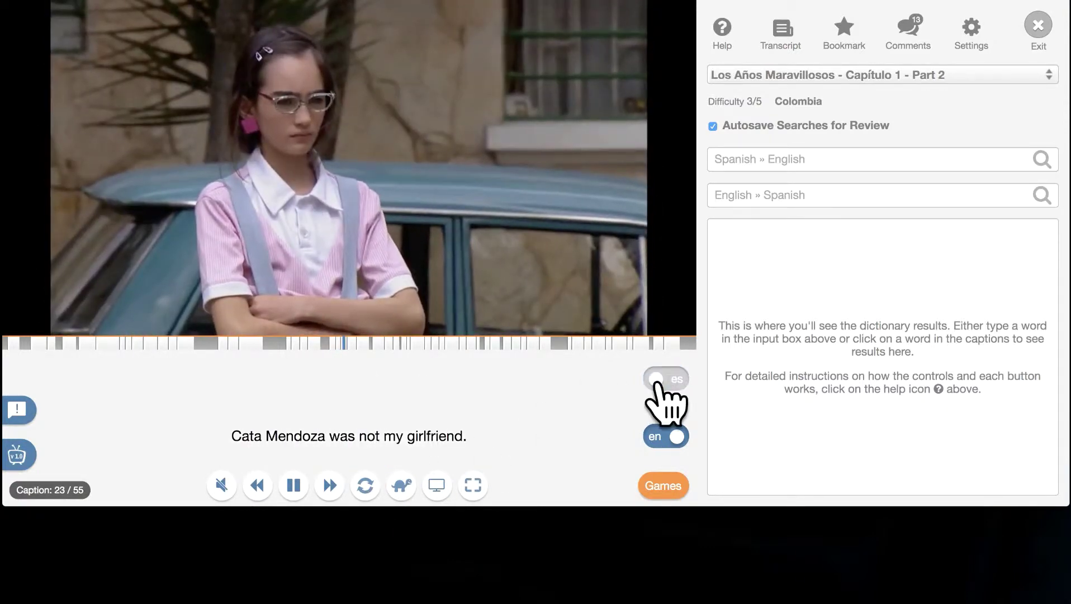
pyautogui.click(661, 433)
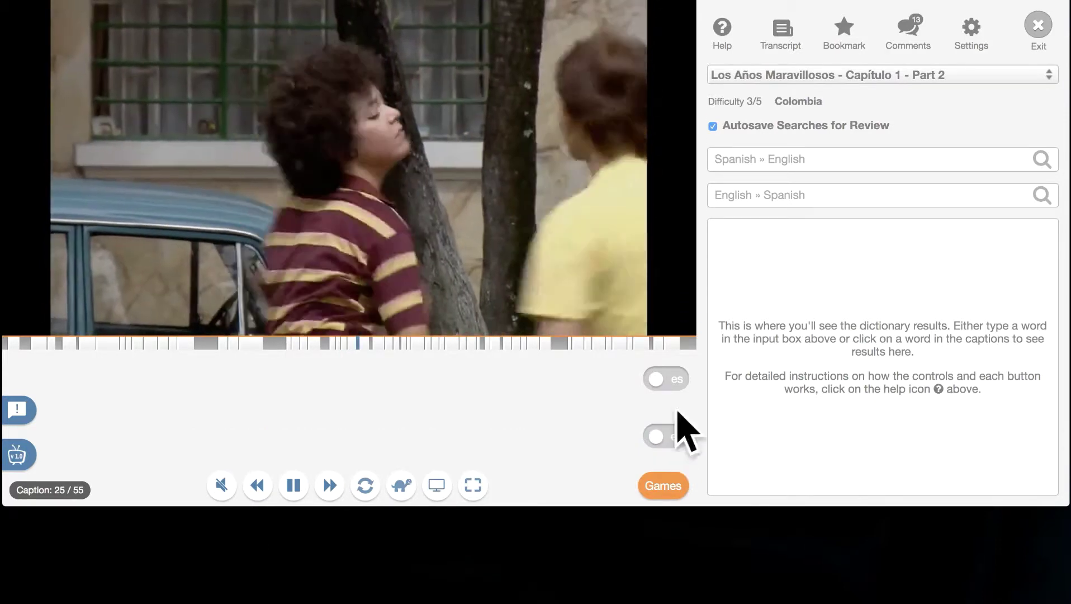
pyautogui.click(669, 383)
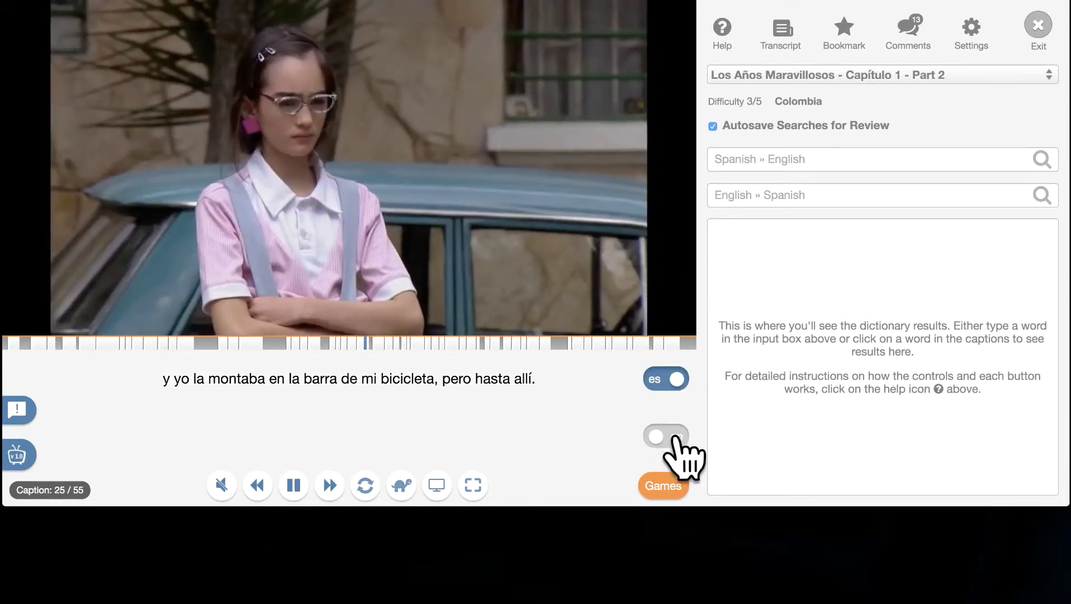
pyautogui.click(674, 435)
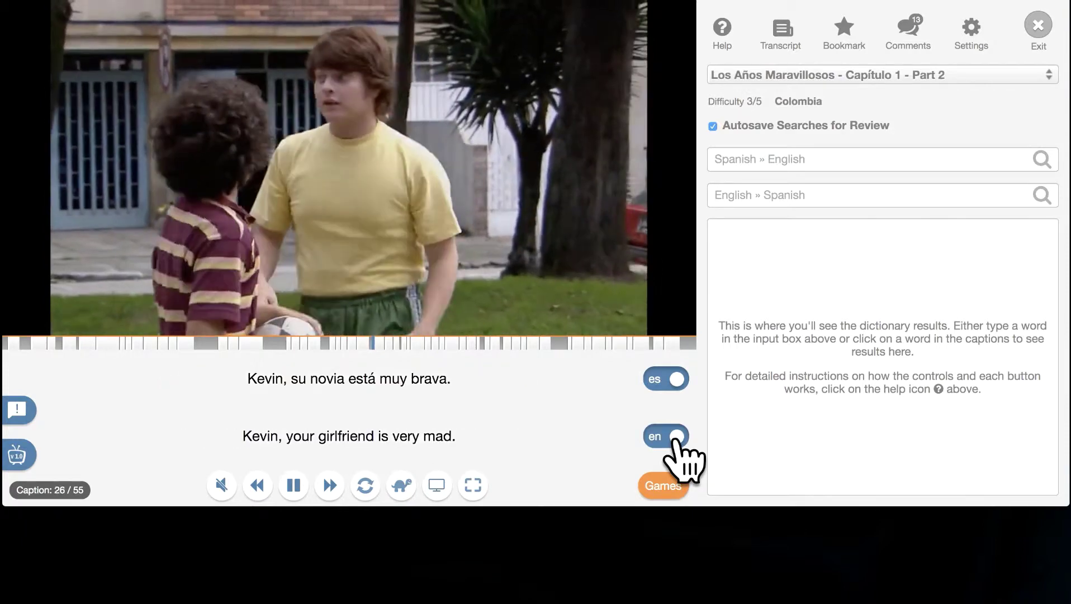